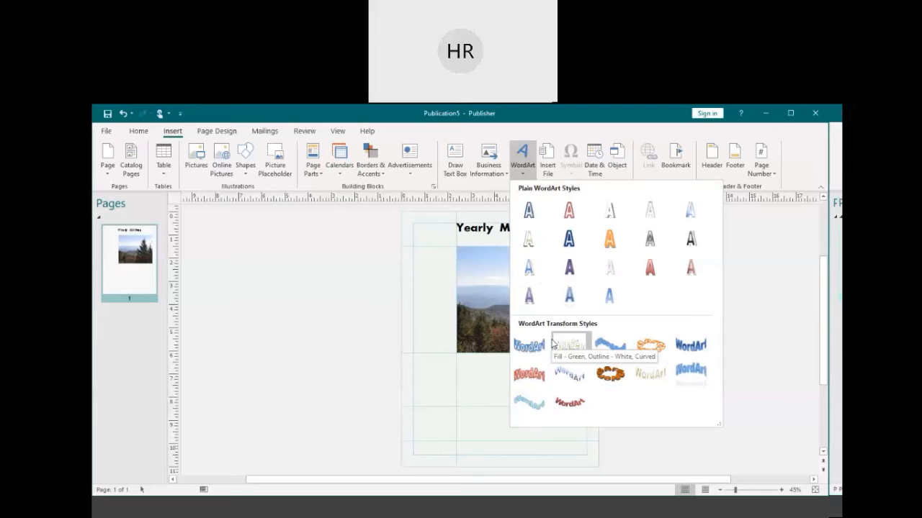
# - Insert WordArt reading "Welcome" in the first transform style, the curved one with white fill and blue outline
pyautogui.click(529, 346)
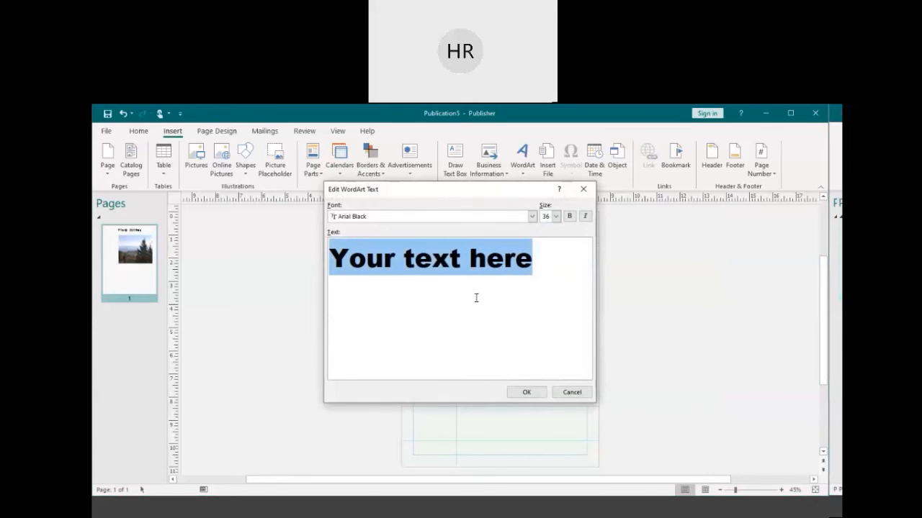
pyautogui.write('Welcome')
pyautogui.press('Return')
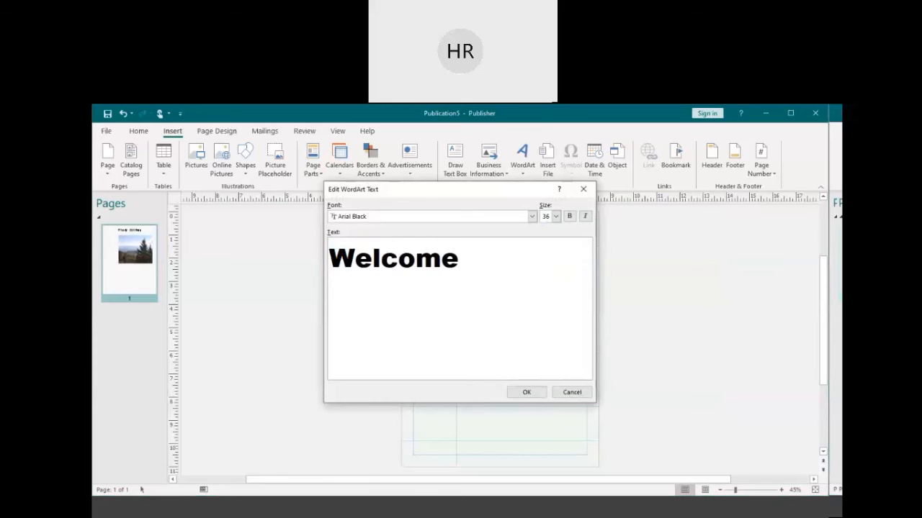
pyautogui.click(524, 393)
# - Move the "Welcome" WordArt below the landscape picture and enlarge it to about 5.81 x 2.40 in
pyautogui.moveTo(463, 331); pyautogui.dragTo(485, 399)
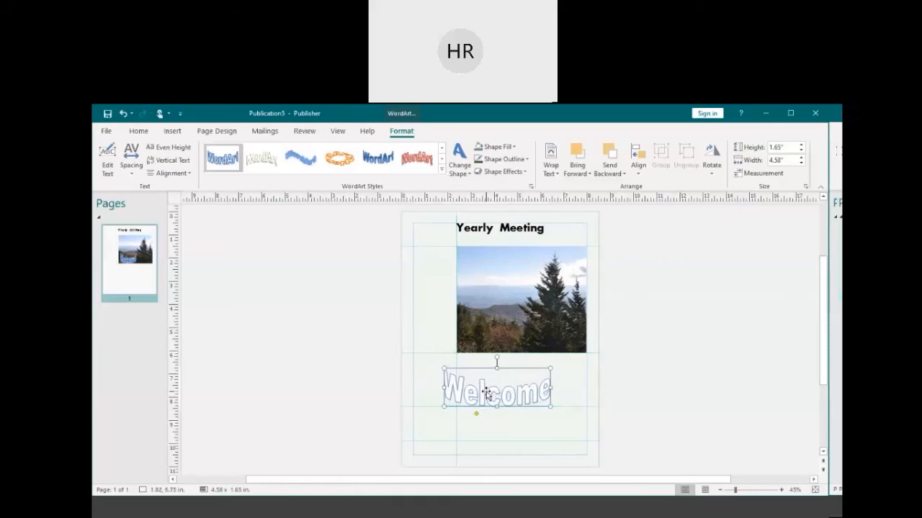
pyautogui.moveTo(444, 406); pyautogui.dragTo(410, 429)
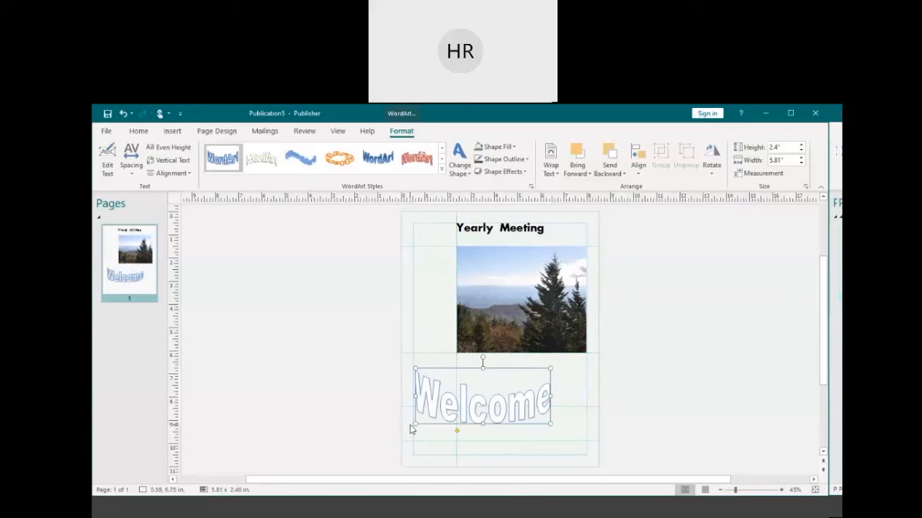
pyautogui.click(472, 322)
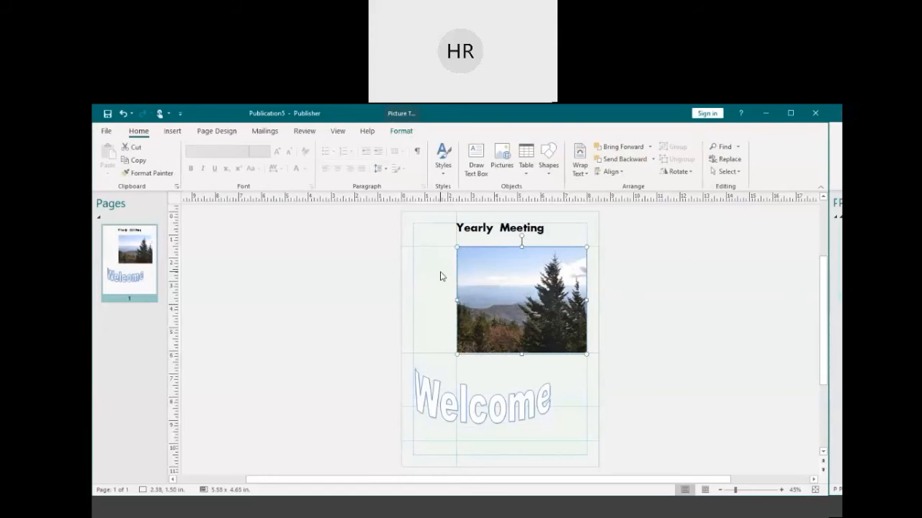
pyautogui.click(480, 395)
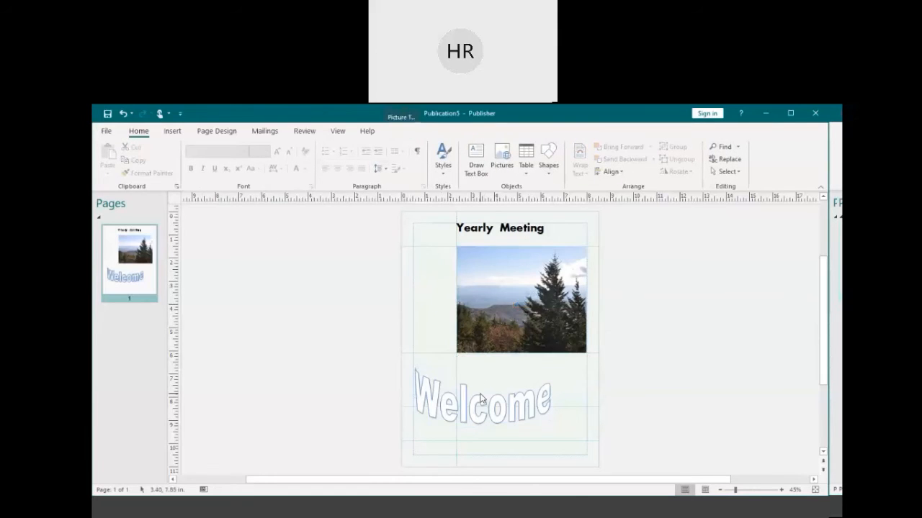
pyautogui.click(479, 401)
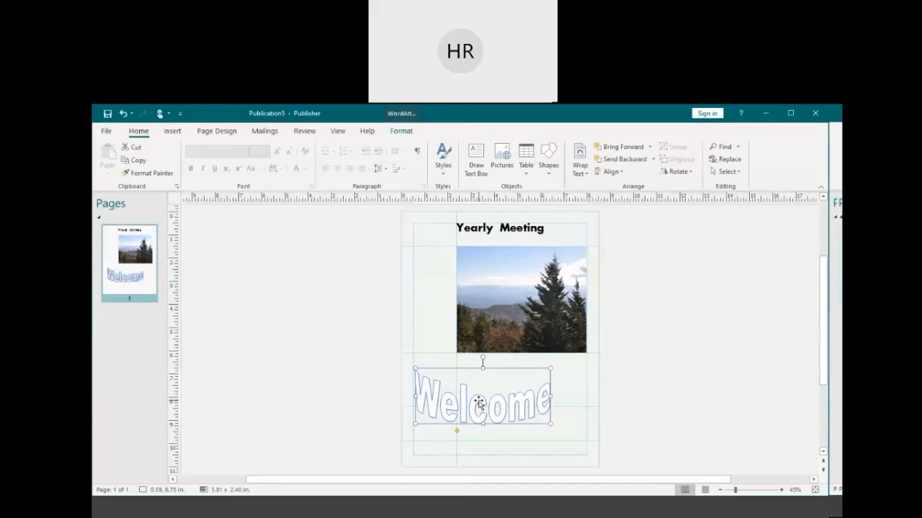
pyautogui.click(172, 130)
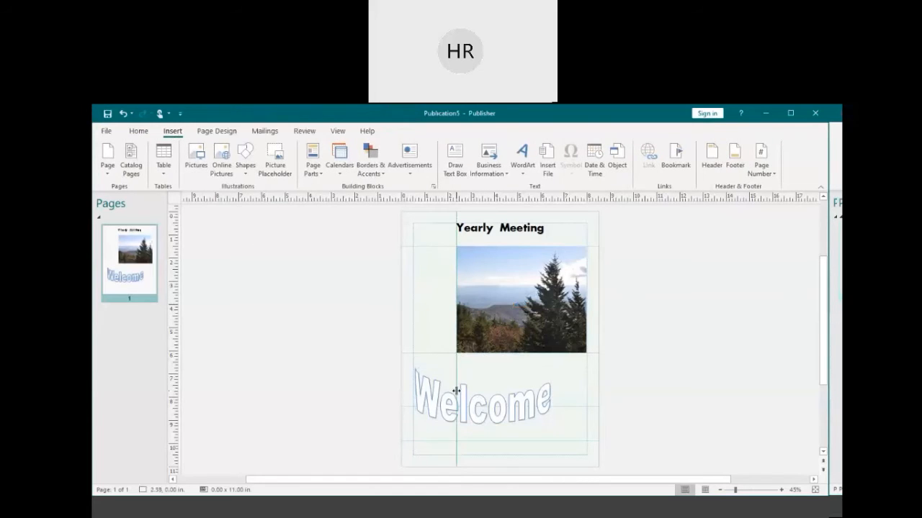
# - Fill the "Welcome" WordArt with the red scheme color, and change the fill to the dark red scheme color
pyautogui.click(464, 391)
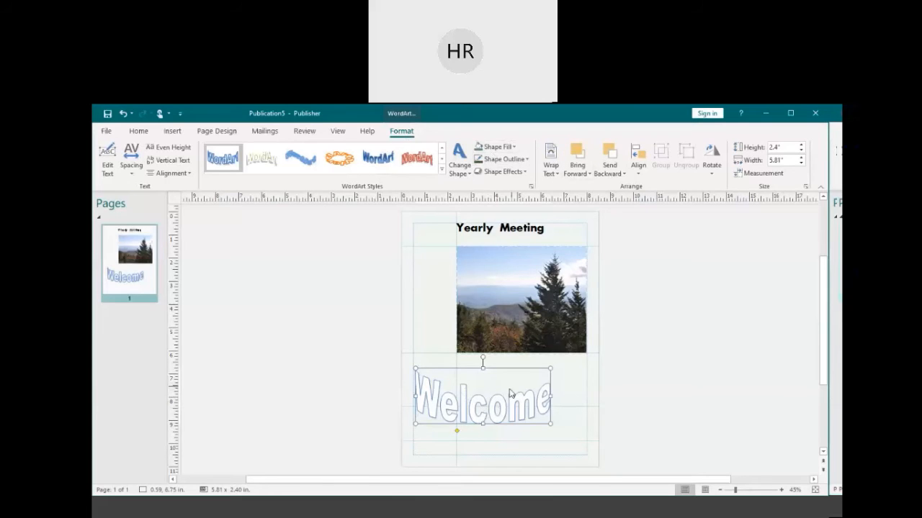
pyautogui.click(511, 148)
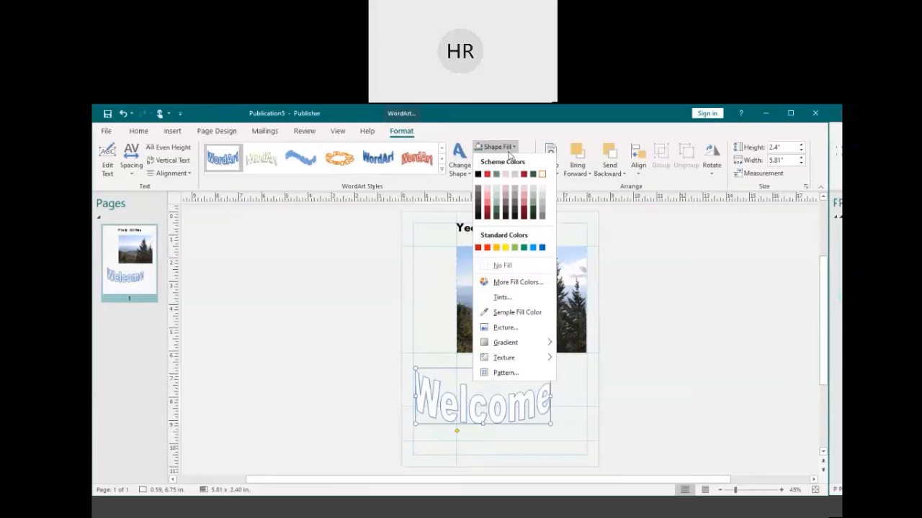
pyautogui.click(488, 174)
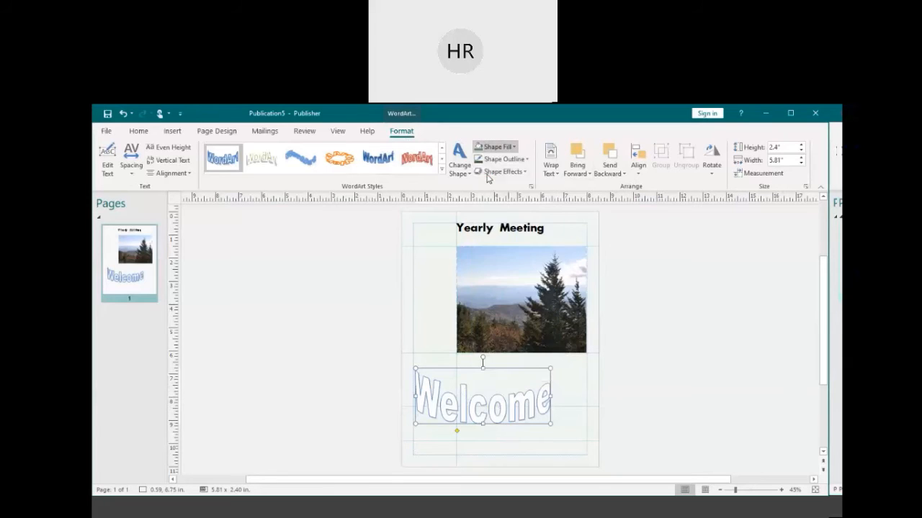
pyautogui.click(512, 147)
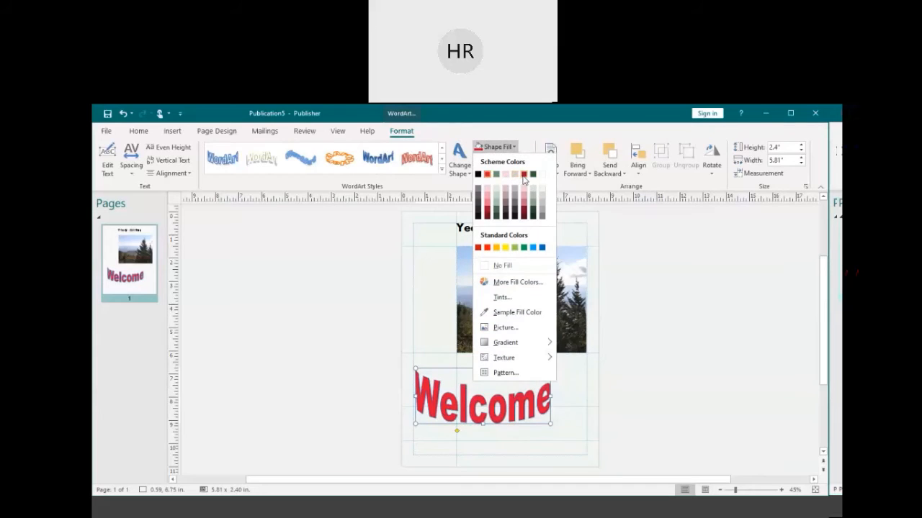
pyautogui.click(523, 175)
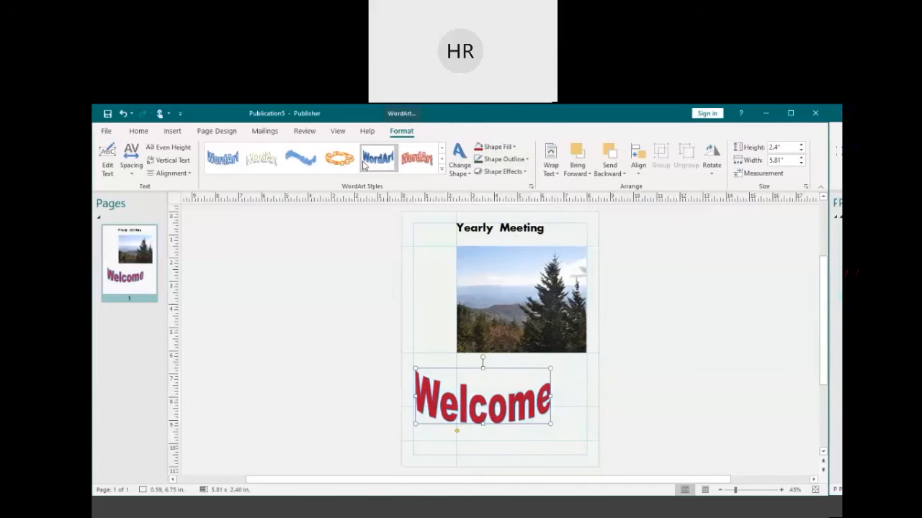
# - Try the orange ring-shaped WordArt style on "Welcome", and settle on the green curved style with white outline
pyautogui.click(337, 163)
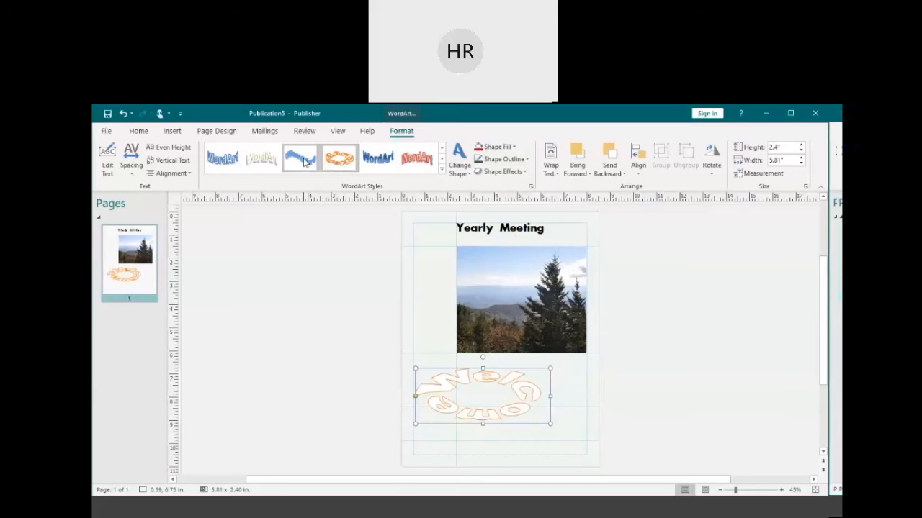
pyautogui.click(263, 168)
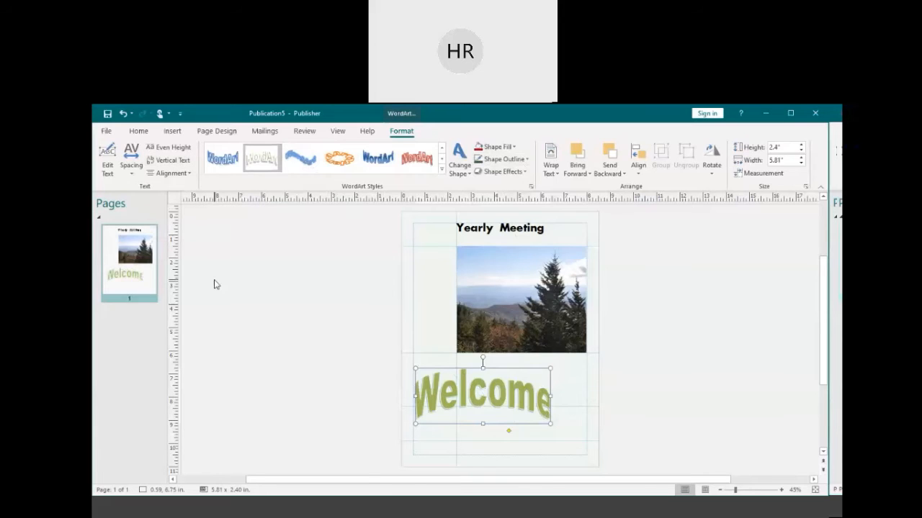
# - Add a blank second page to the publication
pyautogui.click(173, 131)
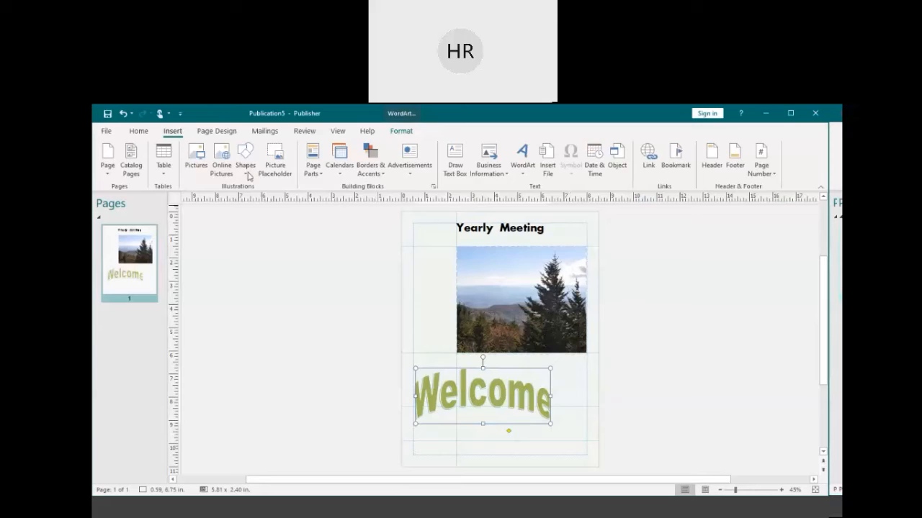
pyautogui.click(110, 152)
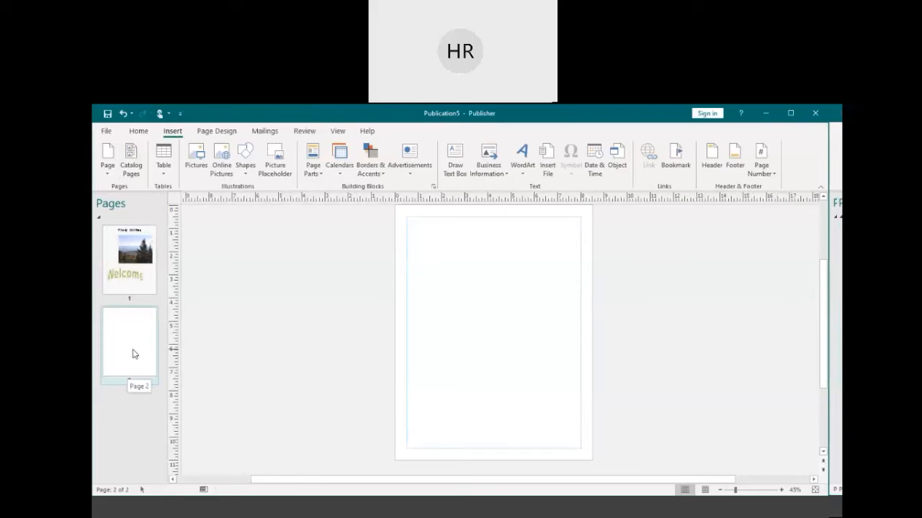
# - Insert the picture DSC_1587 from the Library folder on page 2, and delete it again
pyautogui.click(246, 162)
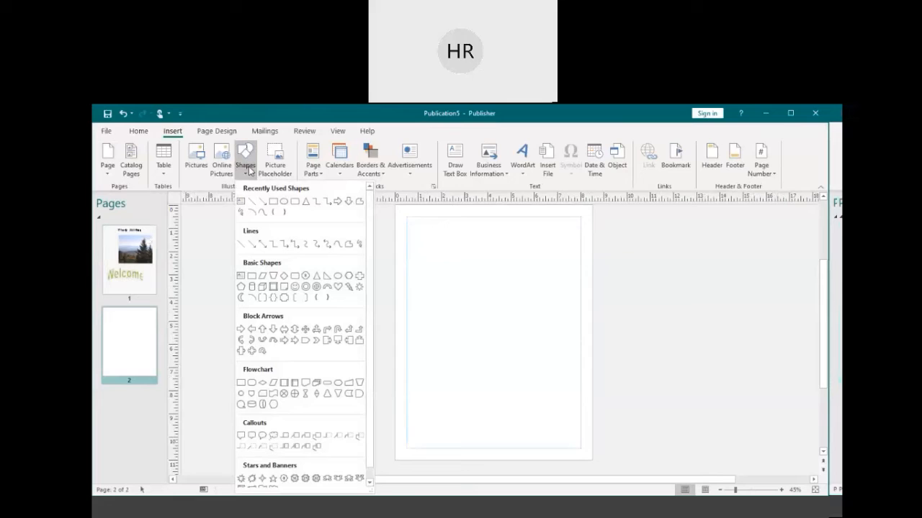
pyautogui.click(199, 161)
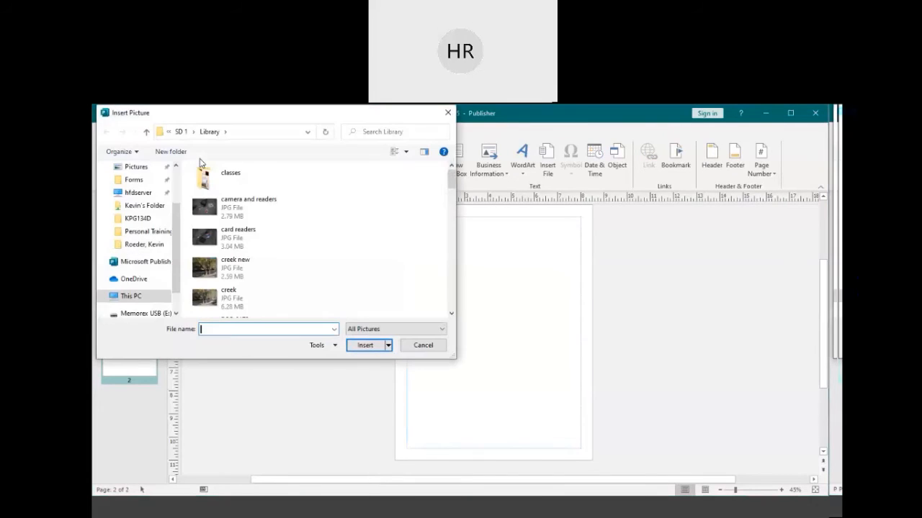
pyautogui.scroll(-5, 261, 262)
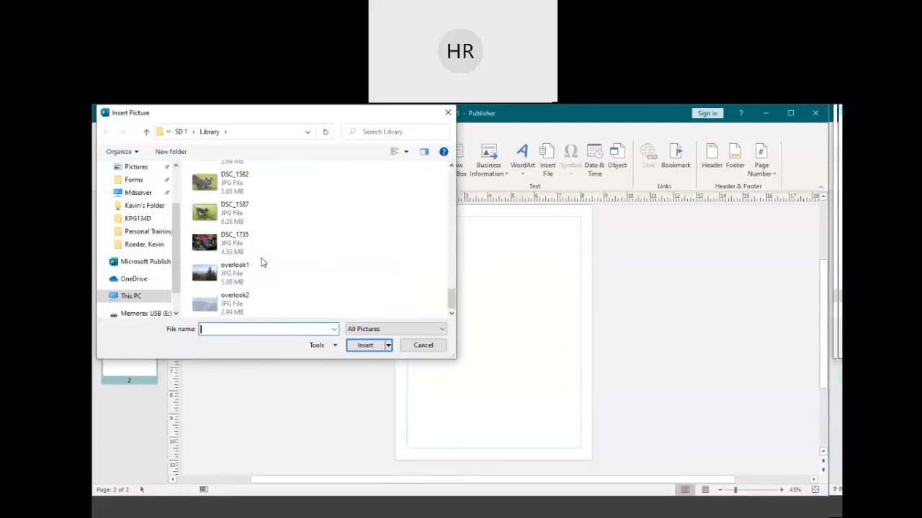
pyautogui.doubleClick(214, 210)
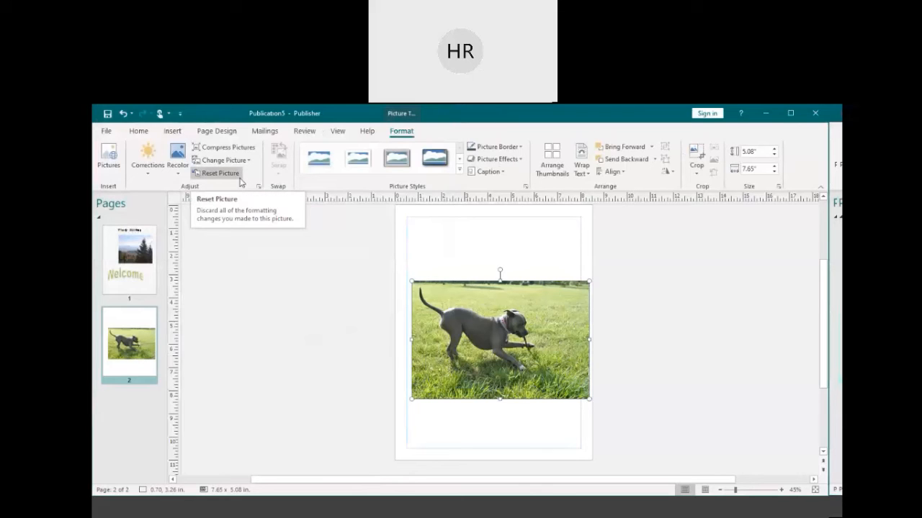
pyautogui.press('Delete')
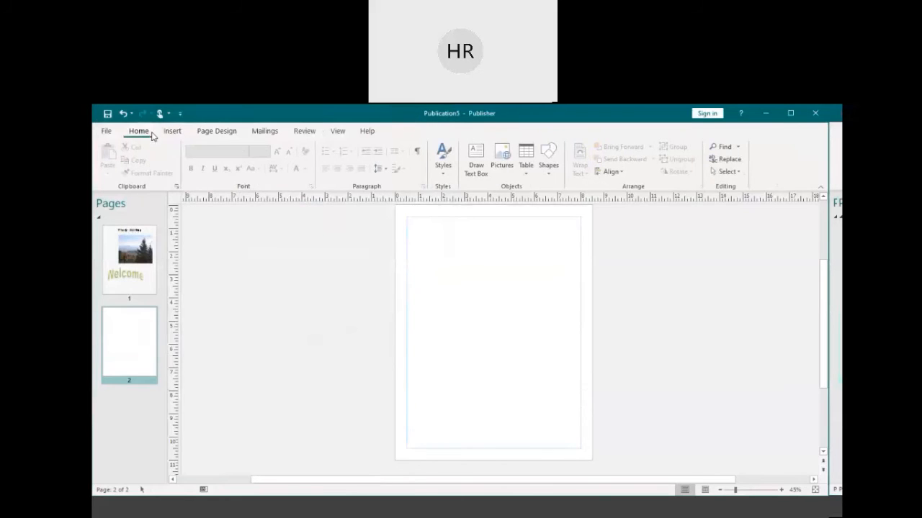
# - Insert the picture DSC_1582 from the Library folder on page 2
pyautogui.click(173, 132)
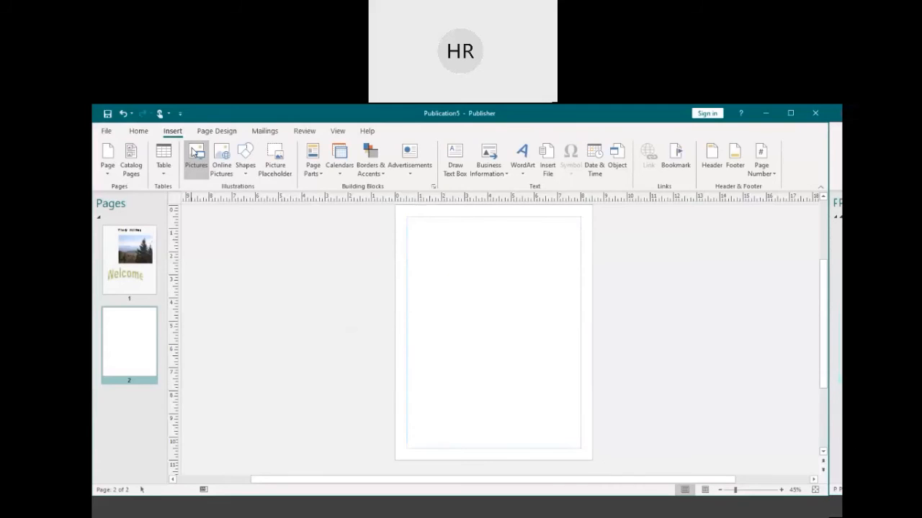
pyautogui.click(195, 153)
pyautogui.scroll(-5, 237, 299)
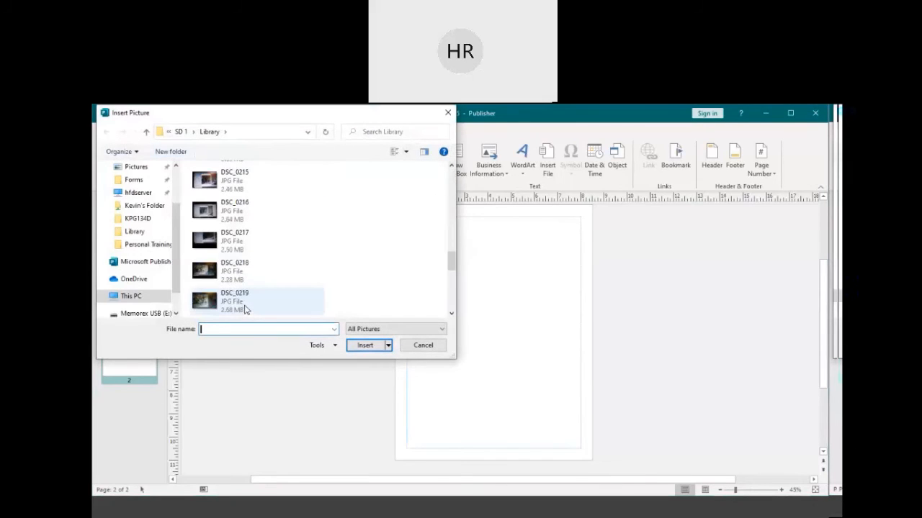
pyautogui.scroll(-5, 254, 233)
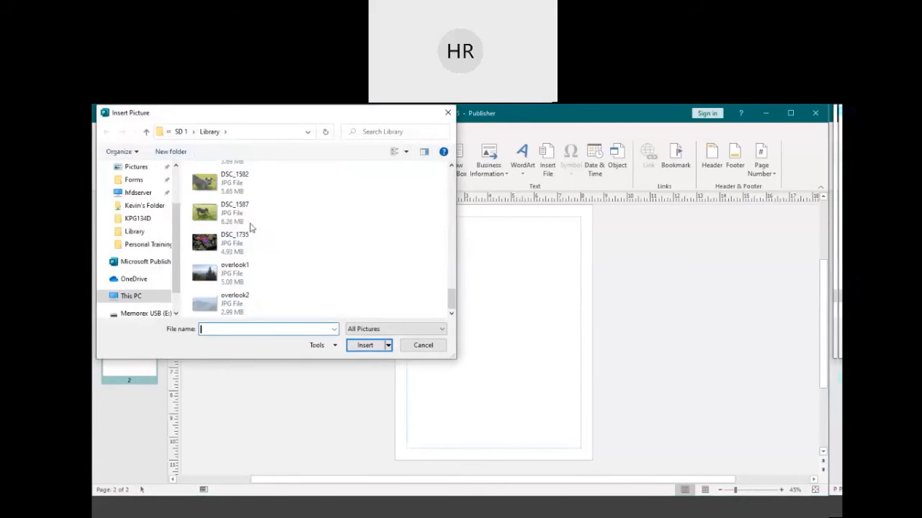
pyautogui.doubleClick(234, 181)
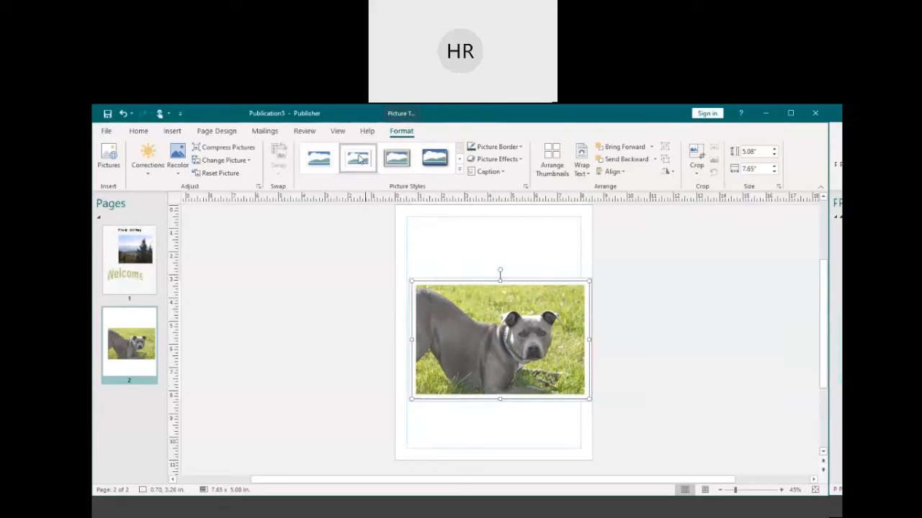
# - Apply the oval picture style with black border and shadow below to the dog picture
pyautogui.click(459, 159)
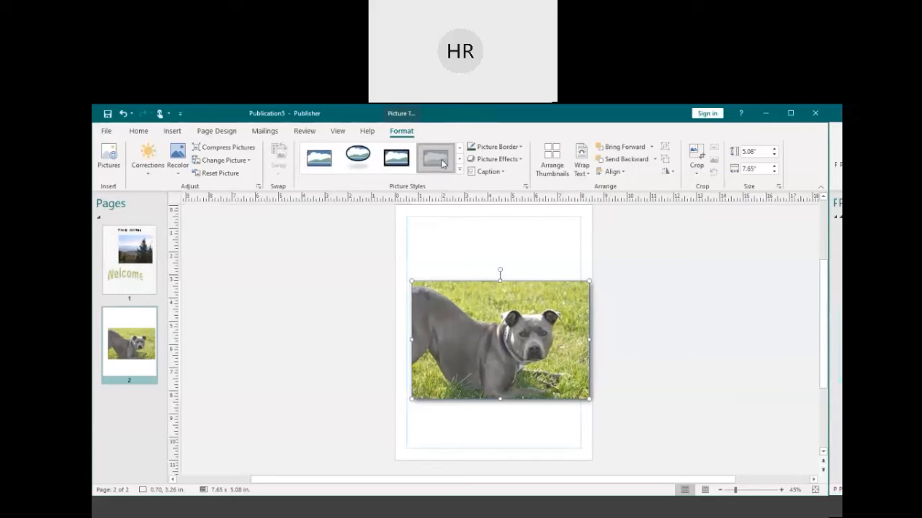
pyautogui.click(366, 160)
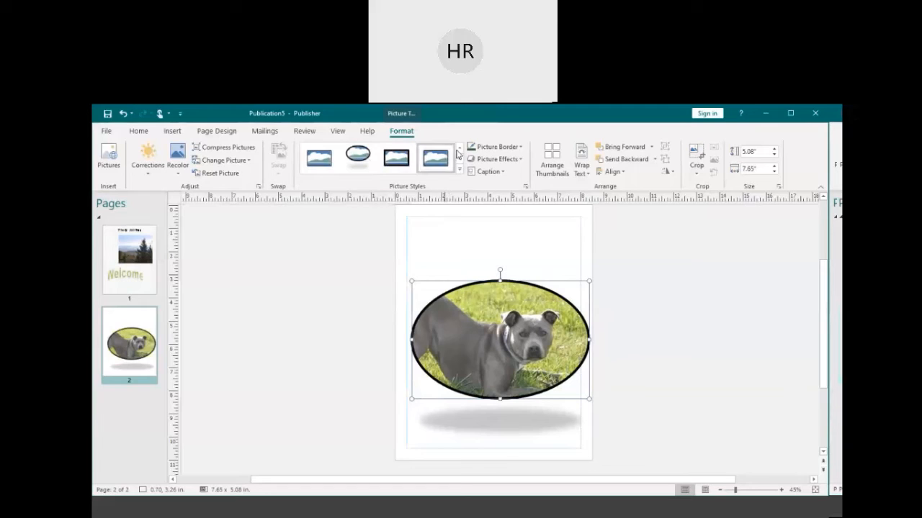
pyautogui.click(510, 161)
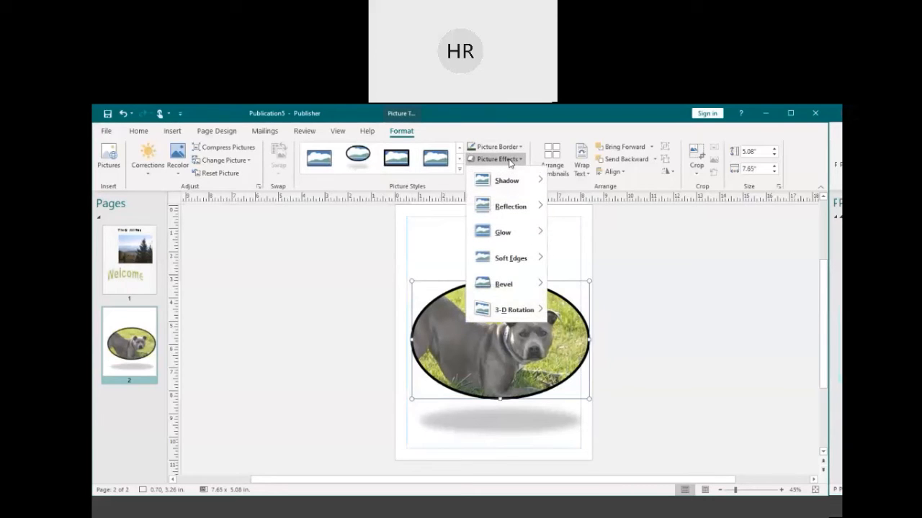
pyautogui.moveTo(508, 298)
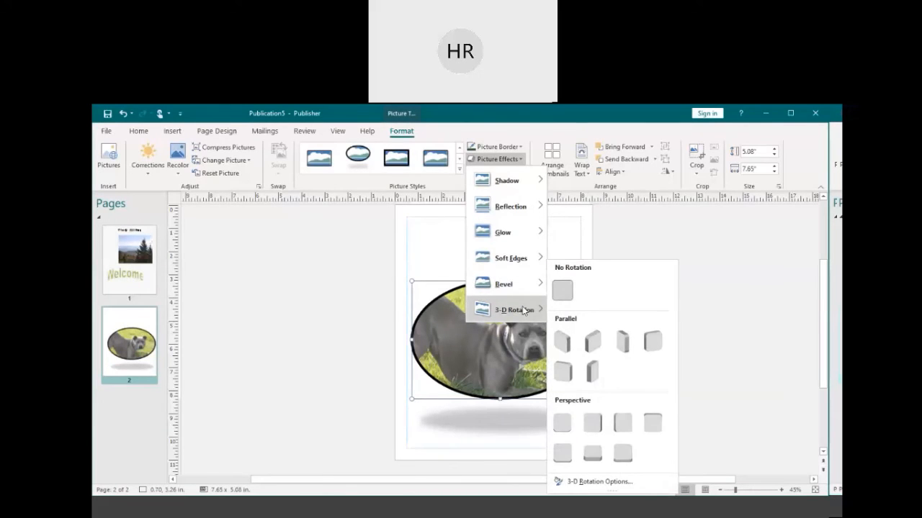
pyautogui.moveTo(513, 218)
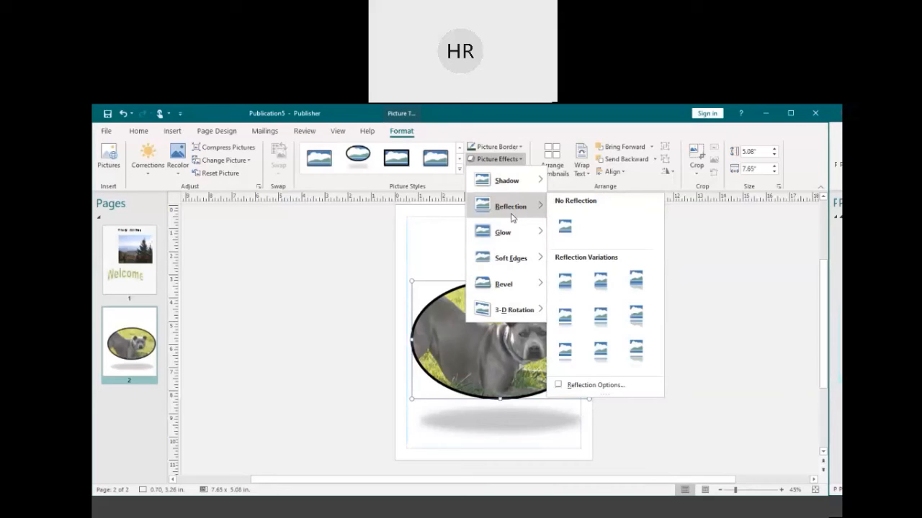
pyautogui.click(534, 138)
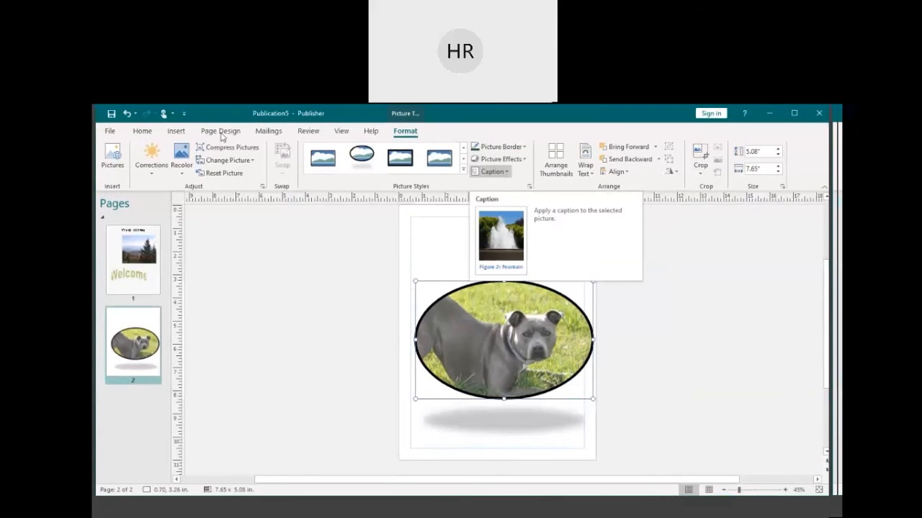
pyautogui.click(143, 176)
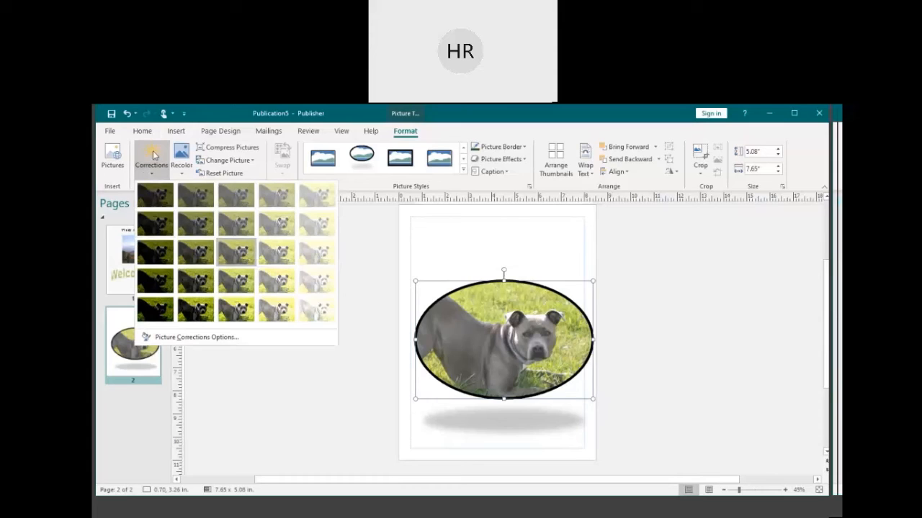
# - Recolor the dog picture on page 2 in grayscale
pyautogui.click(180, 162)
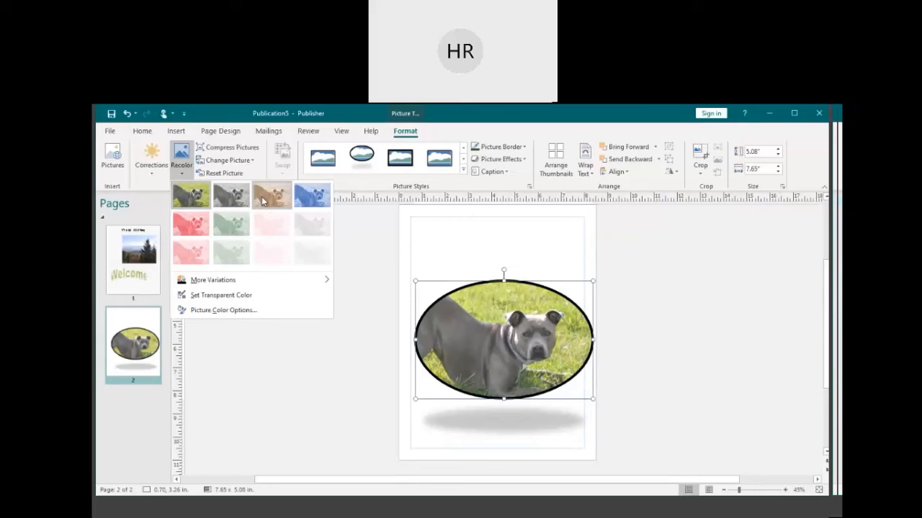
pyautogui.click(236, 194)
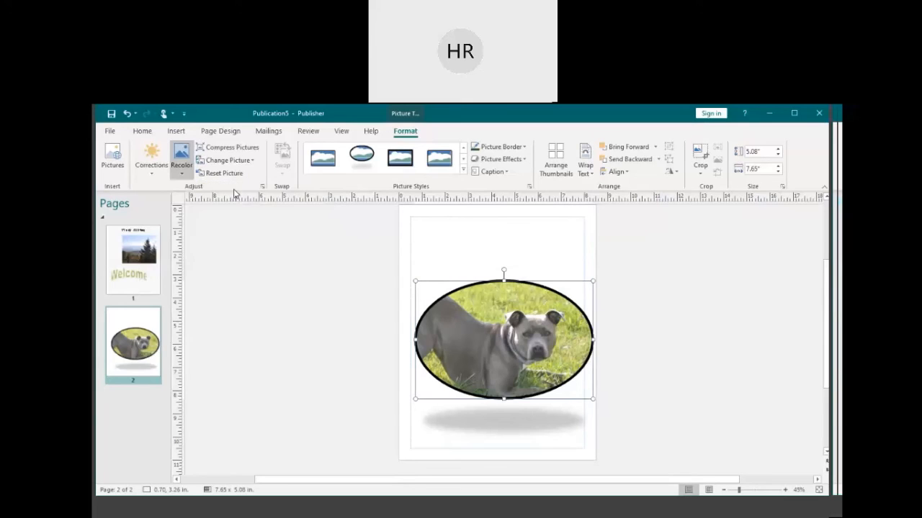
# - Recolor the dog picture on page 2 in sepia
pyautogui.click(186, 155)
pyautogui.click(263, 196)
pyautogui.click(181, 155)
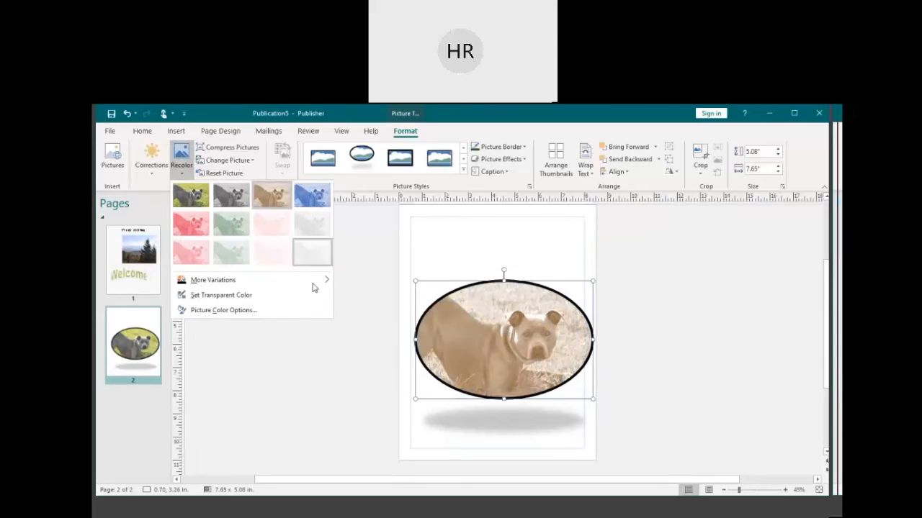
pyautogui.moveTo(319, 286)
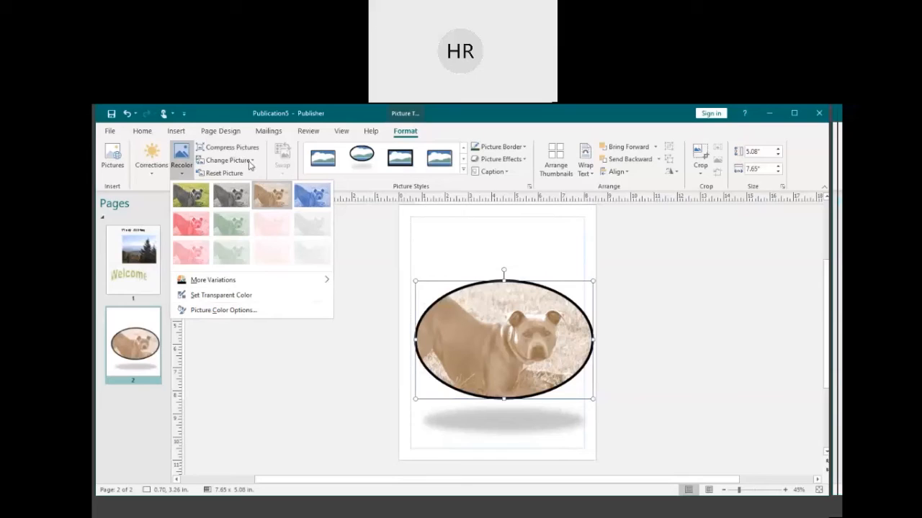
pyautogui.click(250, 162)
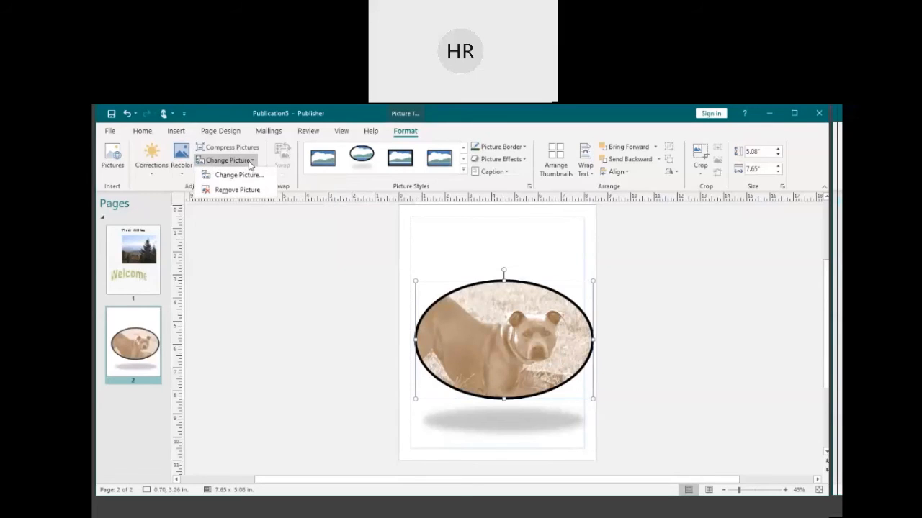
pyautogui.click(251, 161)
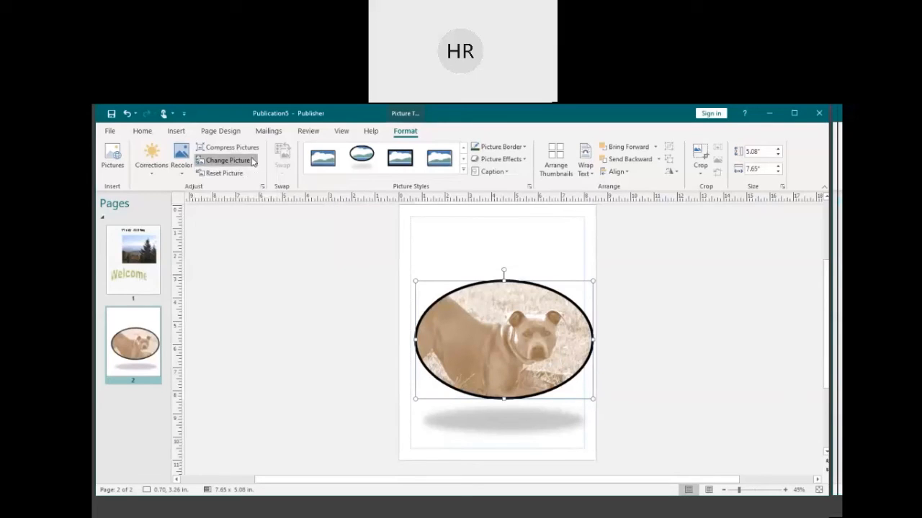
pyautogui.click(251, 161)
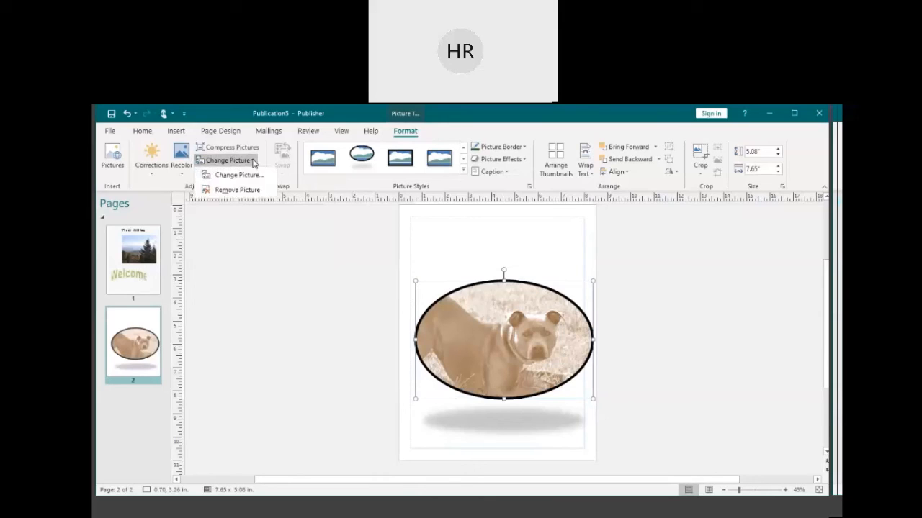
pyautogui.click(252, 176)
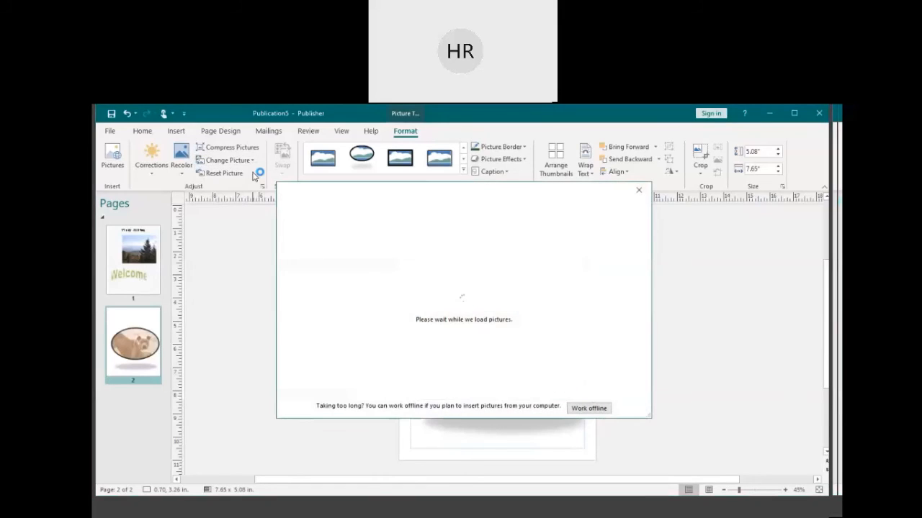
pyautogui.click(639, 191)
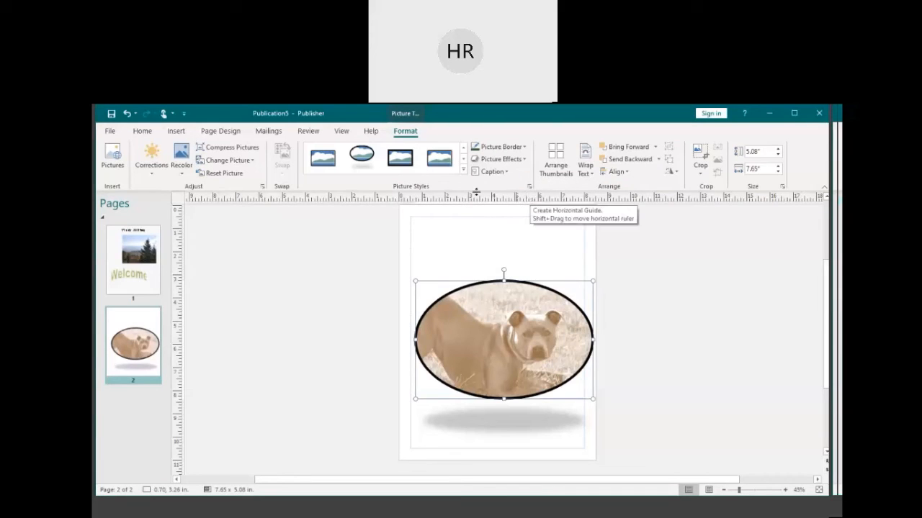
# - Apply the oval picture style with a beveled grey metal frame to the dog picture on page 2
pyautogui.click(463, 159)
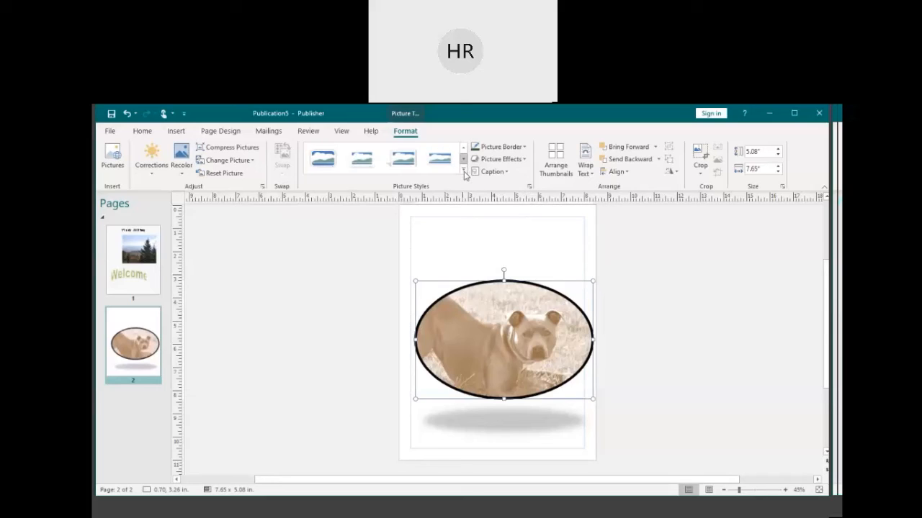
pyautogui.click(464, 171)
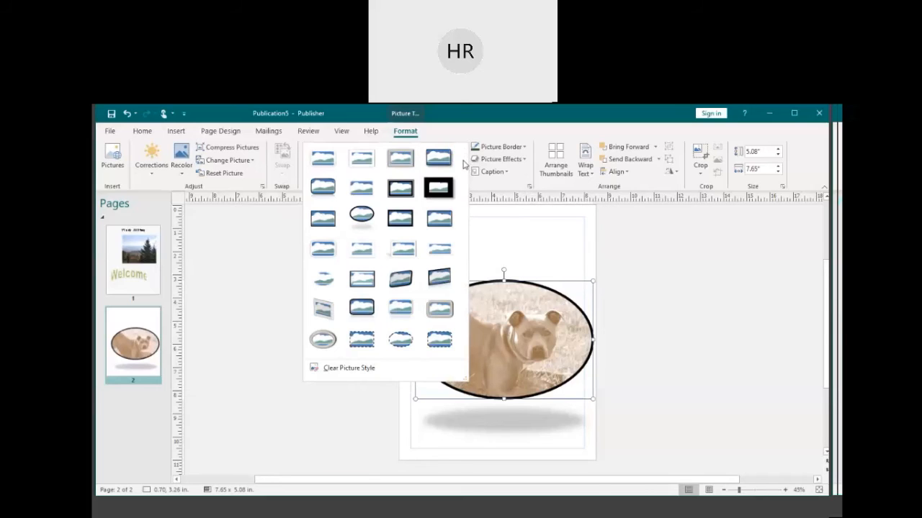
pyautogui.click(323, 338)
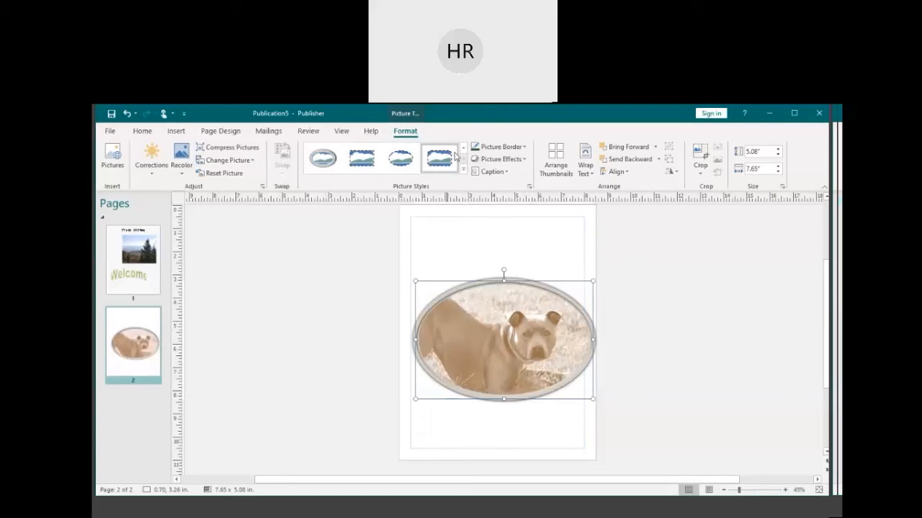
pyautogui.click(524, 148)
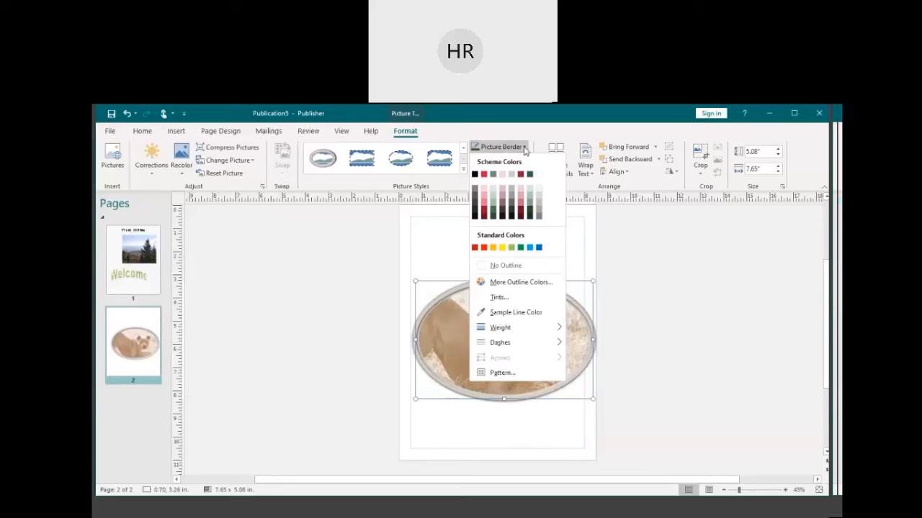
pyautogui.click(524, 148)
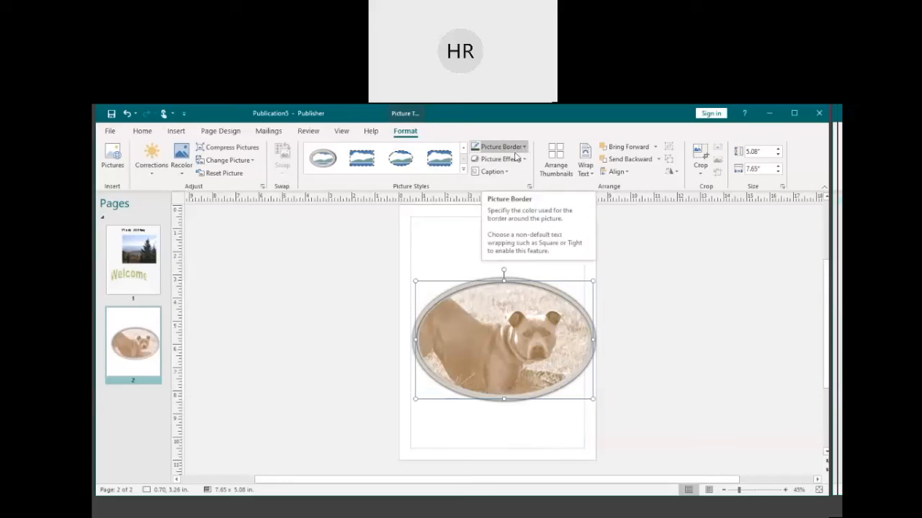
pyautogui.click(514, 160)
pyautogui.click(514, 159)
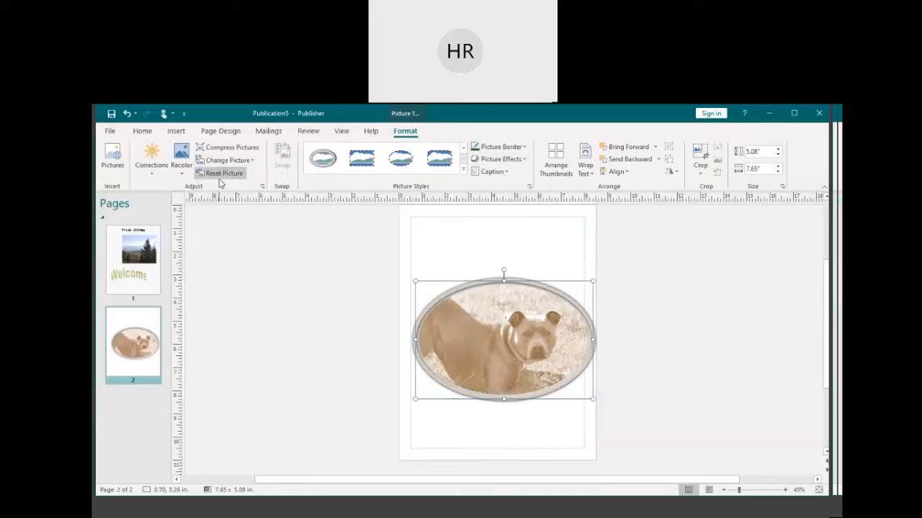
pyautogui.click(152, 157)
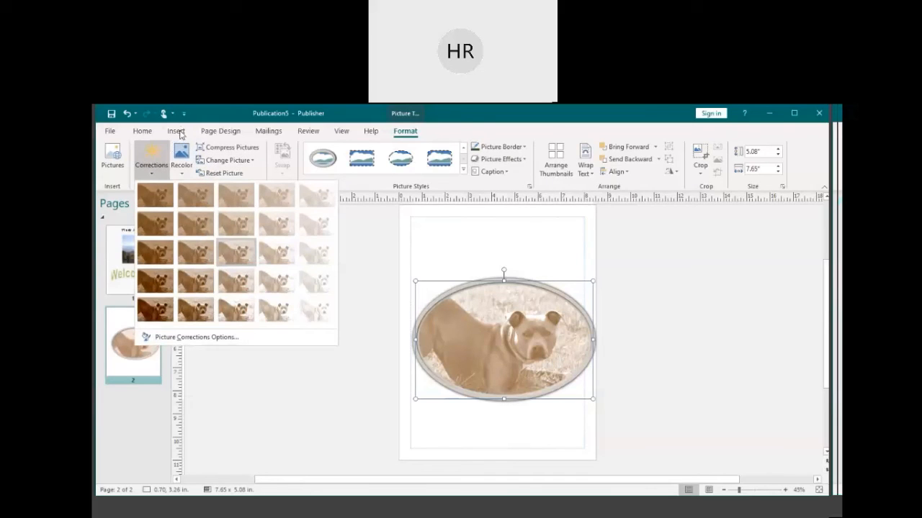
pyautogui.click(177, 132)
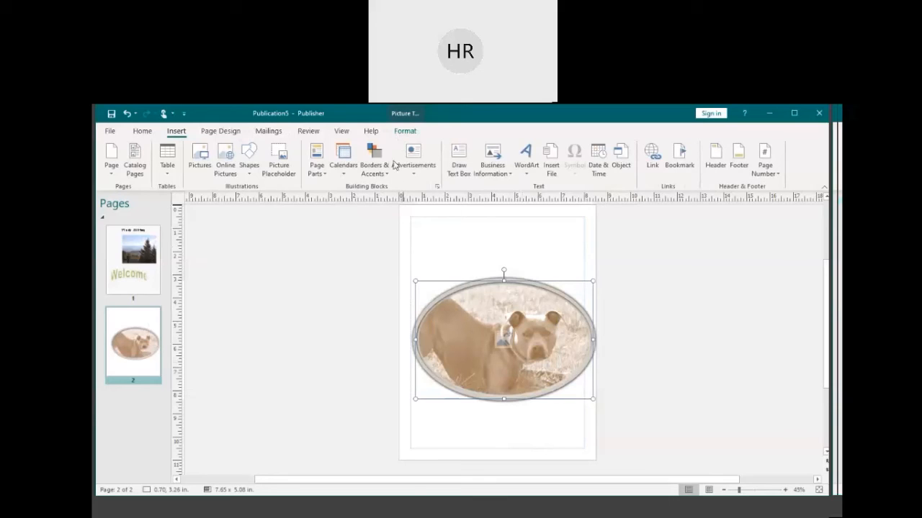
pyautogui.click(404, 133)
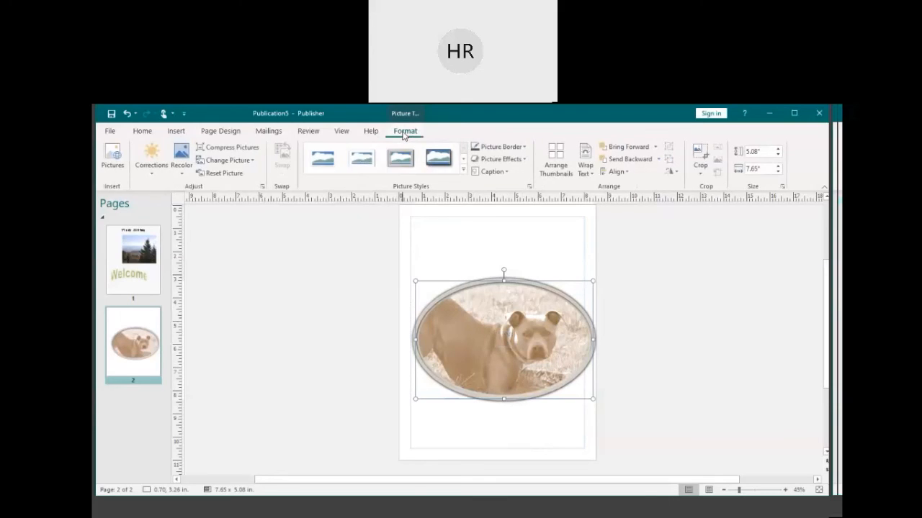
# - Remove the sepia recoloring from the dog picture and restore its original colors
pyautogui.click(150, 154)
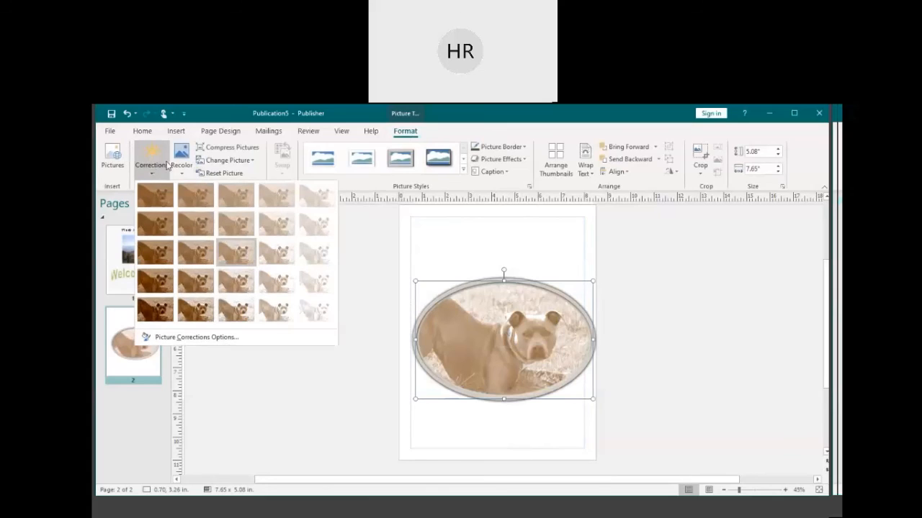
pyautogui.click(183, 160)
pyautogui.click(184, 162)
pyautogui.click(190, 195)
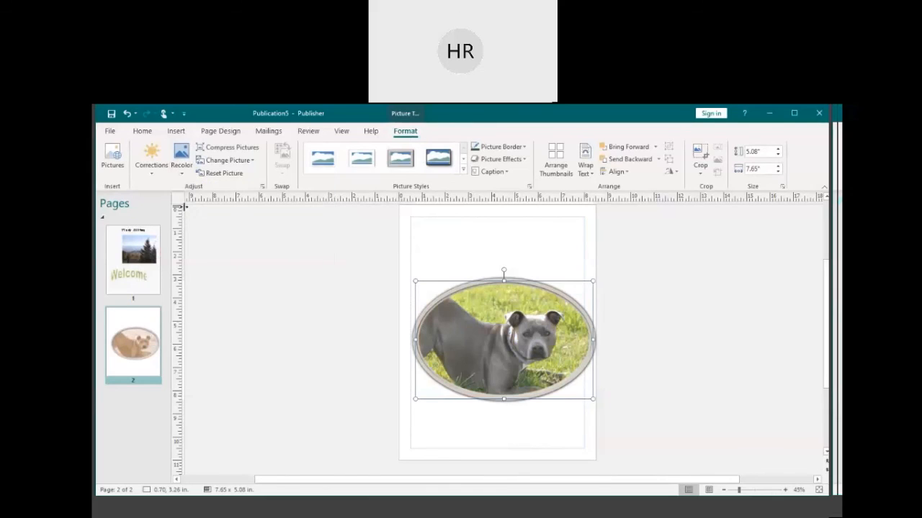
# - Draw a heart shape about 6.44 inches wide and 4.65 inches high overlapping the upper part of the dog picture
pyautogui.click(177, 133)
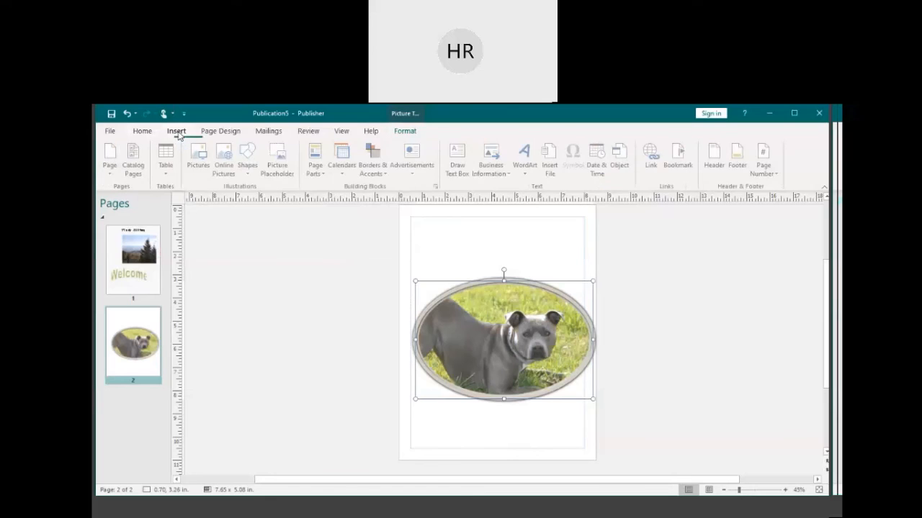
pyautogui.click(249, 164)
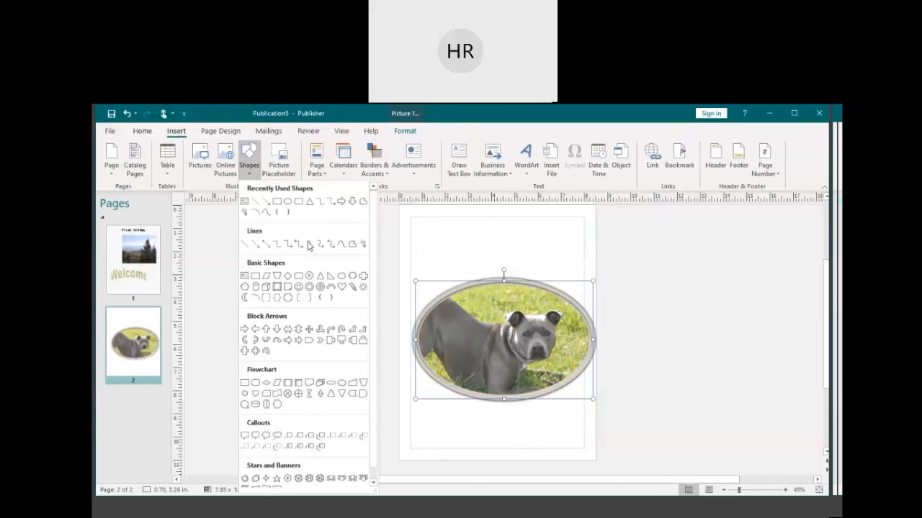
pyautogui.click(341, 286)
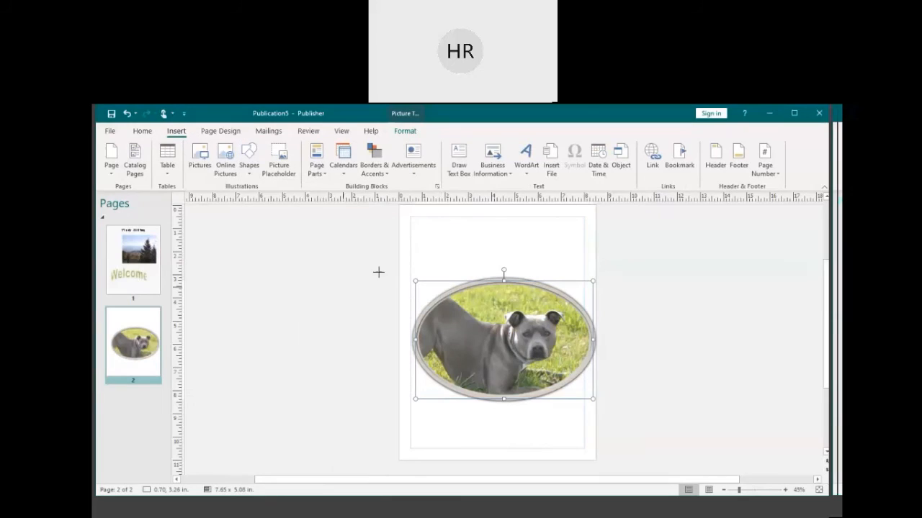
pyautogui.moveTo(425, 229); pyautogui.dragTo(576, 334)
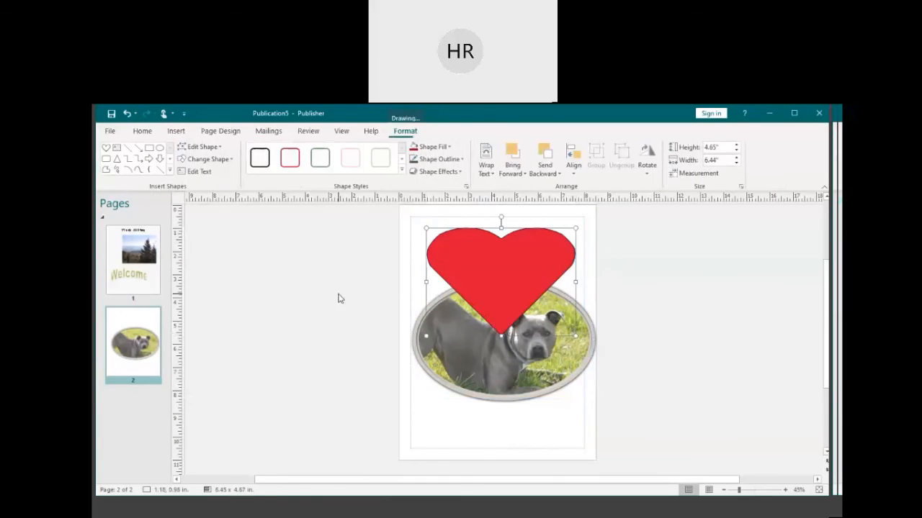
# - Try to paste a copy of the dog picture into the heart shape, and delete the pasted copy
pyautogui.click(509, 345)
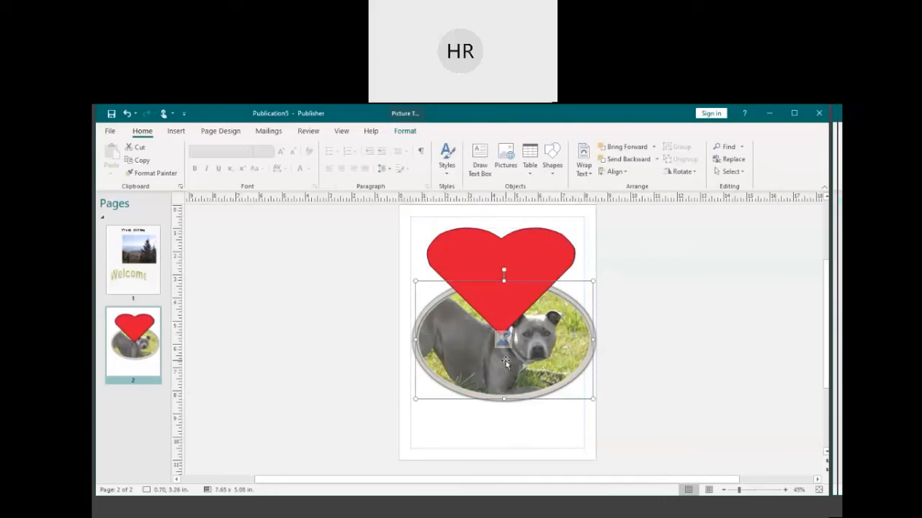
pyautogui.hotkey('ctrl', 'c')
pyautogui.click(520, 254)
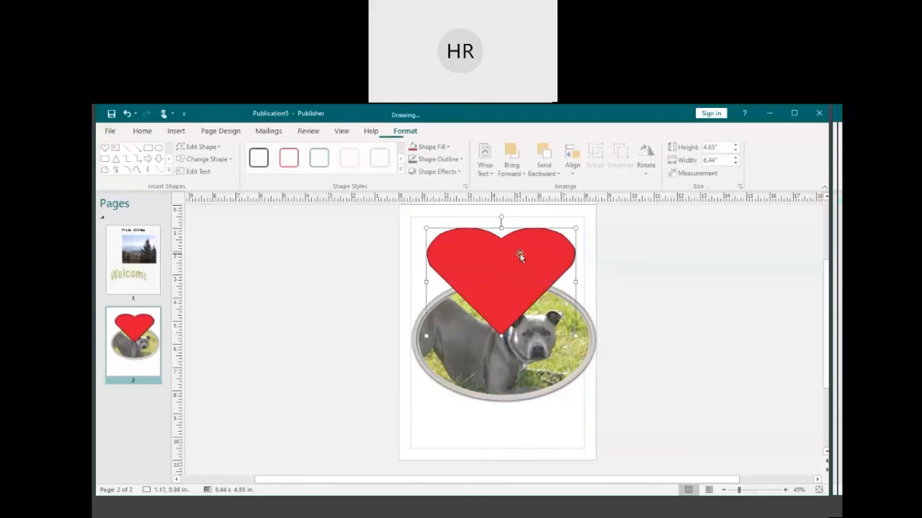
pyautogui.hotkey('ctrl', 'v')
pyautogui.moveTo(490, 344); pyautogui.dragTo(484, 392)
pyautogui.press('Delete')
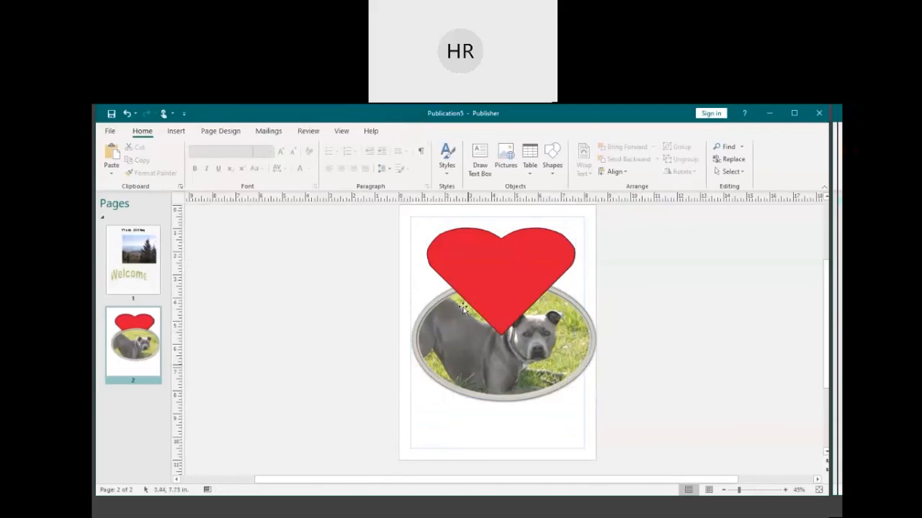
# - Select the red heart shape above the dog picture
pyautogui.click(488, 242)
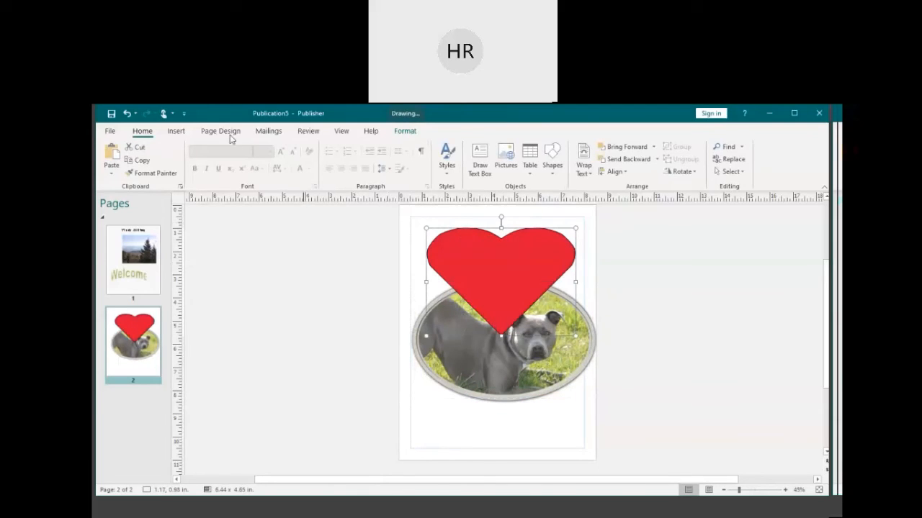